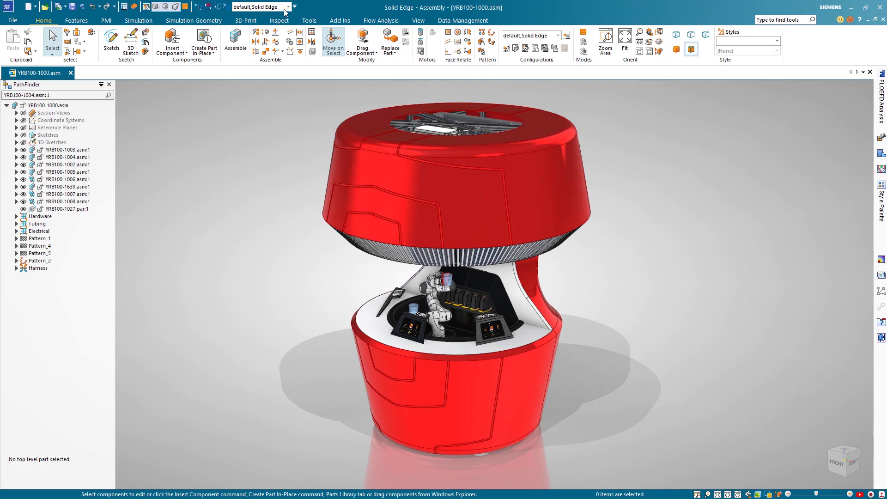
# - Apply the 04-Explode configuration and open the caster bracket YRB100-1527.par from subassembly YRB100-1557.asm:2 for in-place editing
pyautogui.click(279, 41)
pyautogui.click(294, 81)
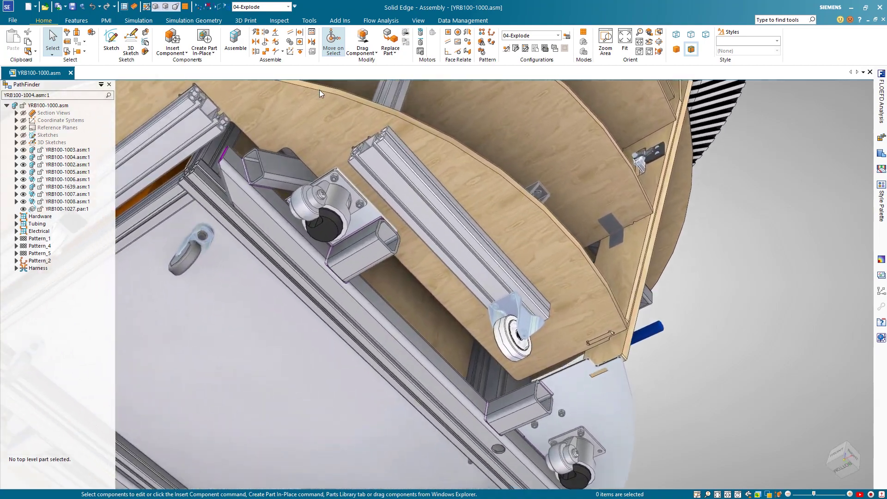
pyautogui.rightClick(532, 329)
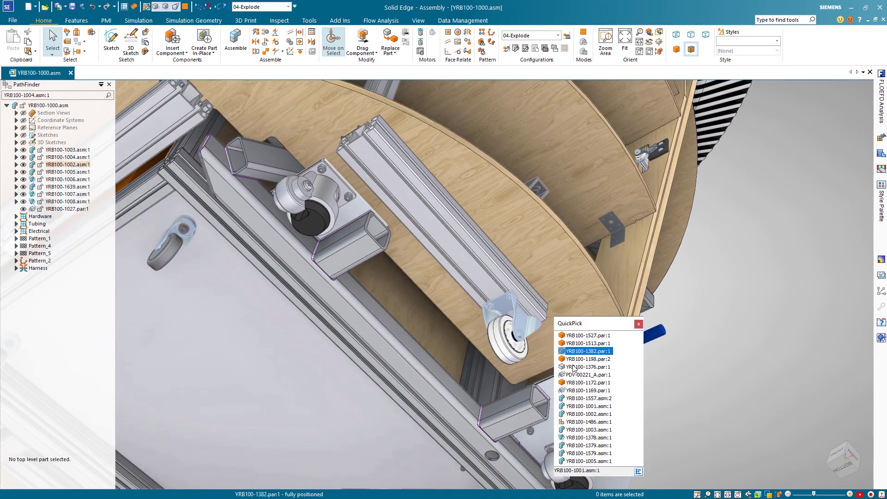
pyautogui.click(597, 399)
pyautogui.click(632, 371)
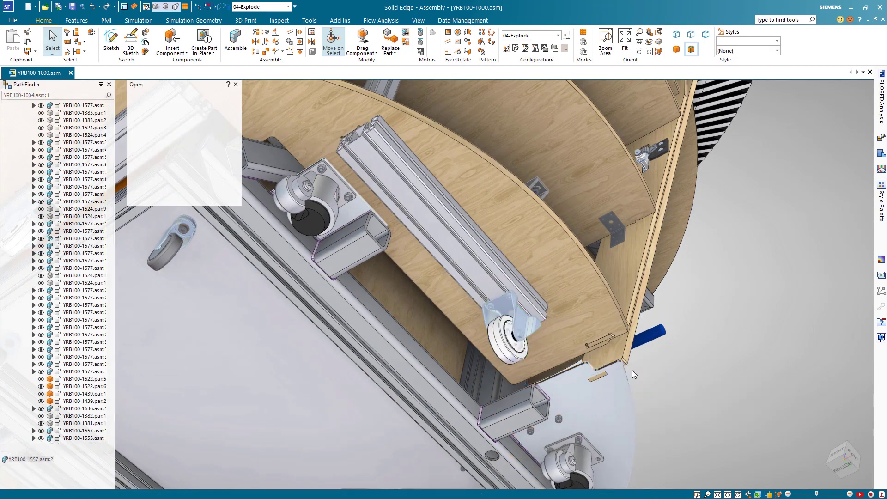
pyautogui.click(547, 213)
pyautogui.click(601, 227)
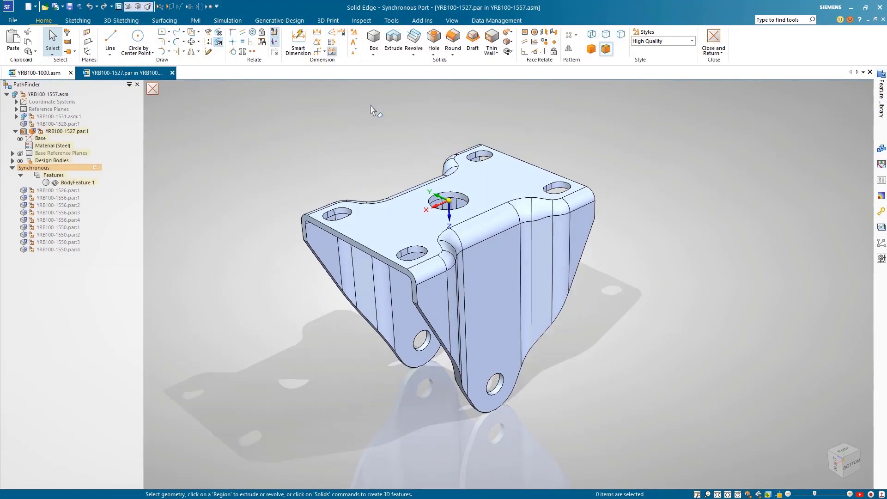
# - Apply a 1,000,000 mN generative design force to the bracket's top face with a 2.5 mm offset
pyautogui.click(279, 20)
pyautogui.click(295, 39)
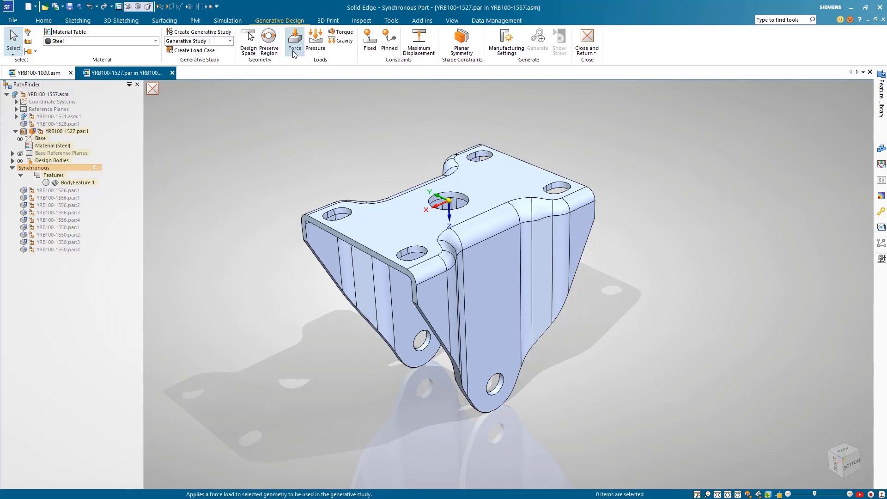
pyautogui.click(414, 213)
pyautogui.press('BackSpace')
pyautogui.click(462, 242)
pyautogui.write('2.5')
pyautogui.press('Return')
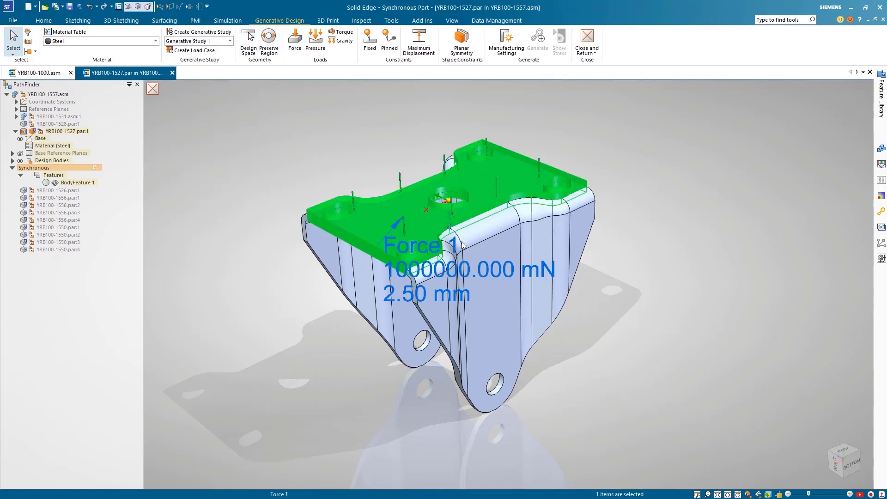
# - Add a fixed constraint to the two lower axle holes with a 5 mm preserve offset
pyautogui.click(369, 40)
pyautogui.click(497, 386)
pyautogui.click(425, 343)
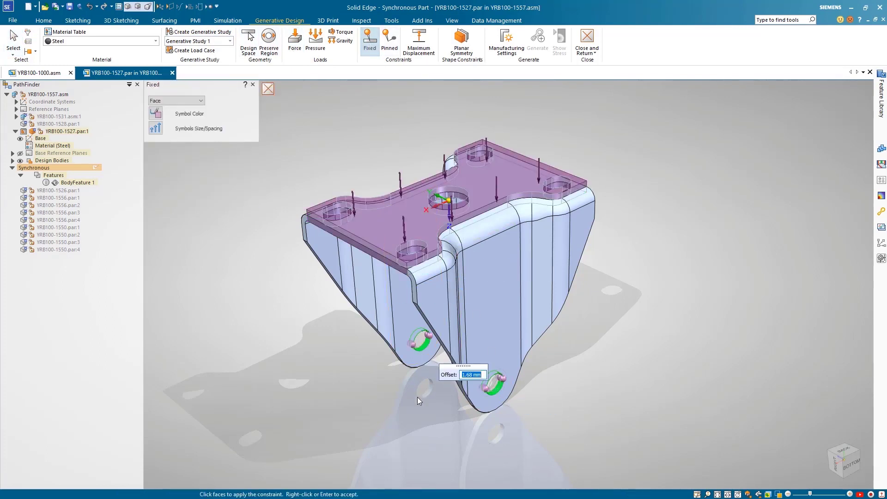
pyautogui.write('5')
pyautogui.press('Return')
# - Add a maximum displacement constraint of 0.05 mm at a point on the bracket's top face and choose its displacement direction
pyautogui.click(419, 41)
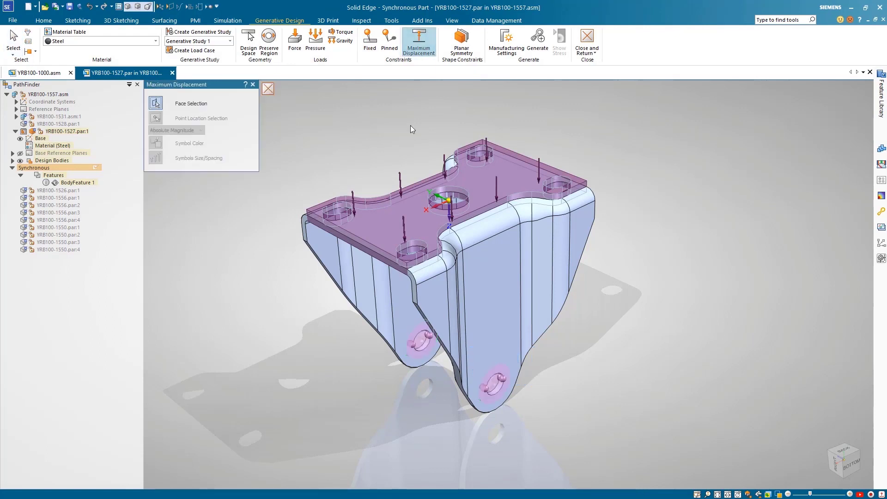
pyautogui.click(416, 214)
pyautogui.write('.05')
pyautogui.press('Tab')
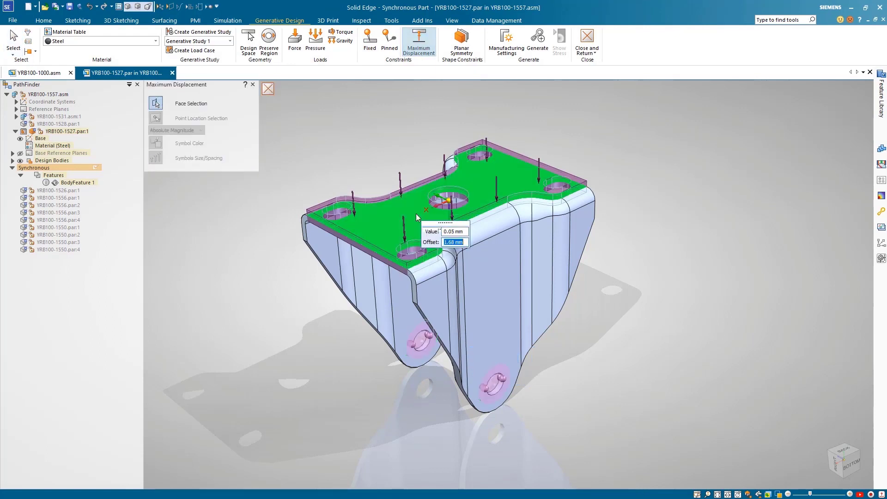
pyautogui.press('Return')
pyautogui.click(422, 214)
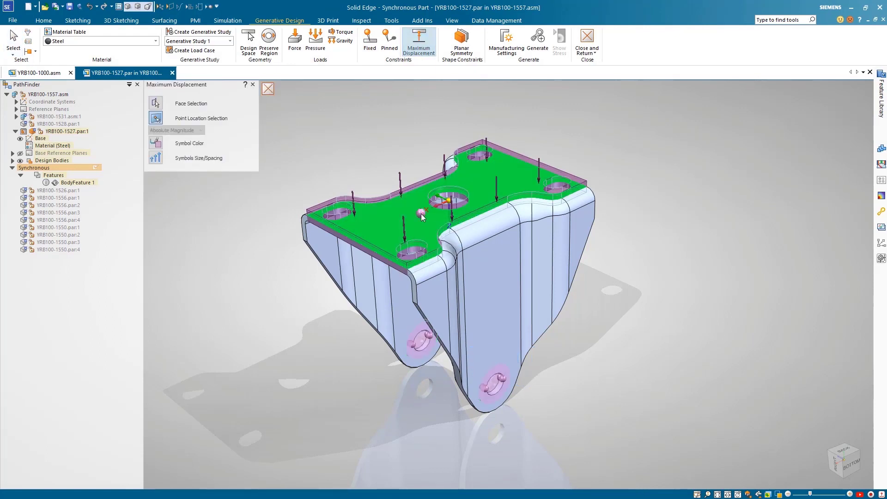
pyautogui.click(198, 130)
pyautogui.click(188, 155)
pyautogui.click(194, 131)
pyautogui.click(194, 138)
pyautogui.rightClick(323, 137)
pyautogui.click(323, 137)
# - Define half planar symmetry for the bracket using a reference plane through its origin
pyautogui.click(461, 39)
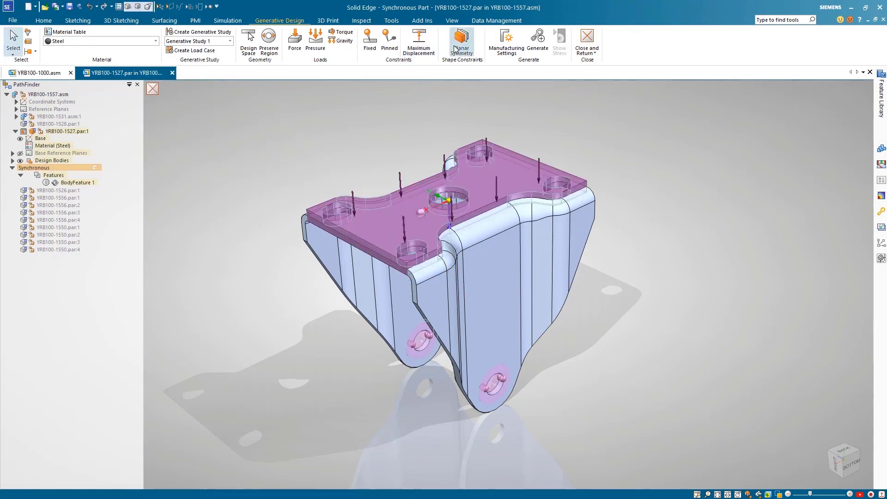
pyautogui.click(176, 100)
pyautogui.click(196, 109)
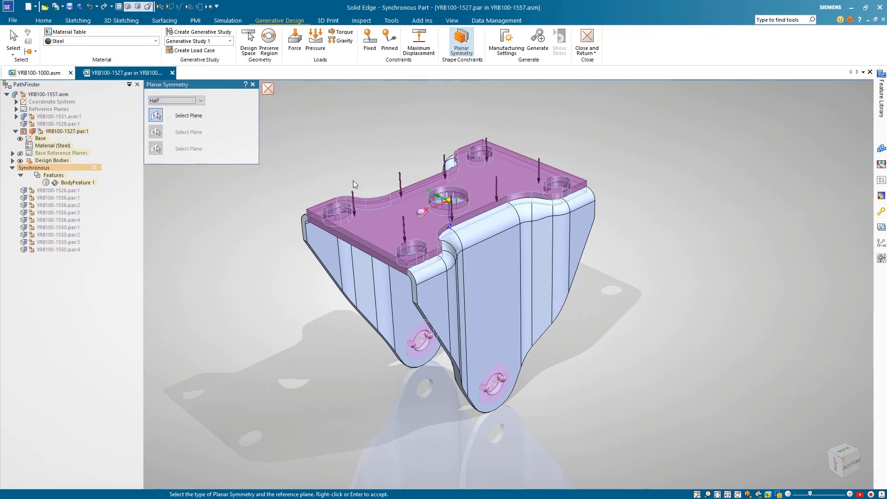
pyautogui.click(439, 210)
pyautogui.rightClick(371, 147)
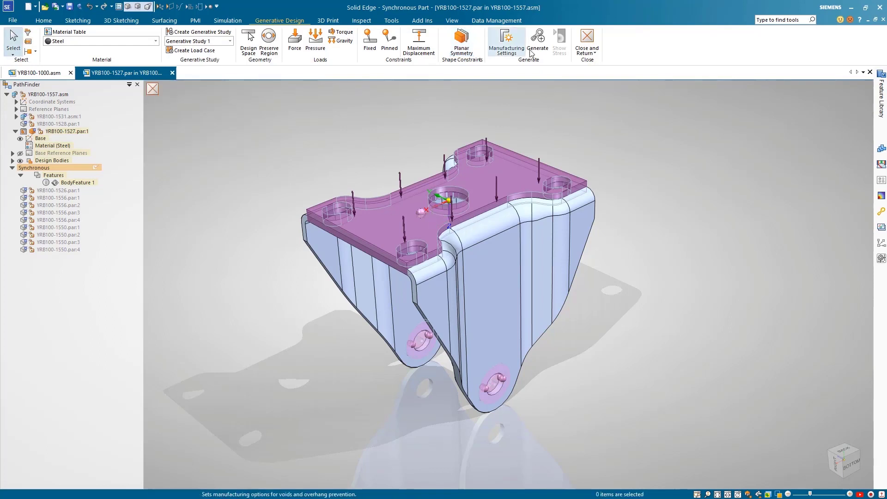
# - Lower the mass reduction percentage at low study quality and generate the generative design study
pyautogui.click(538, 39)
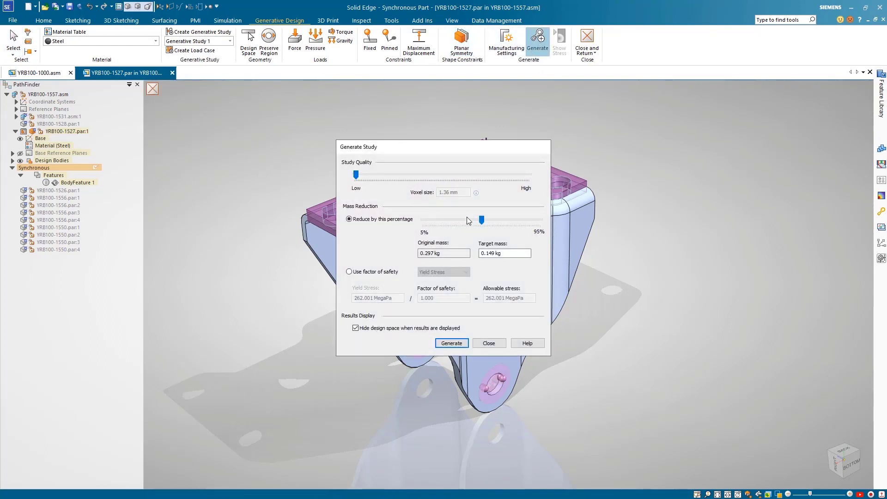
pyautogui.moveTo(482, 220); pyautogui.dragTo(430, 223)
pyautogui.click(451, 344)
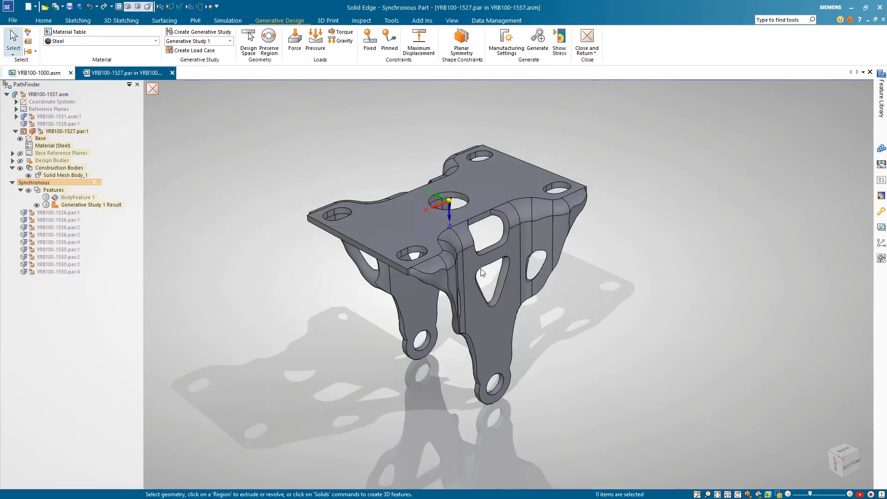
# - Inspect the stress plot of the generated bracket up close and close the stress display
pyautogui.click(559, 42)
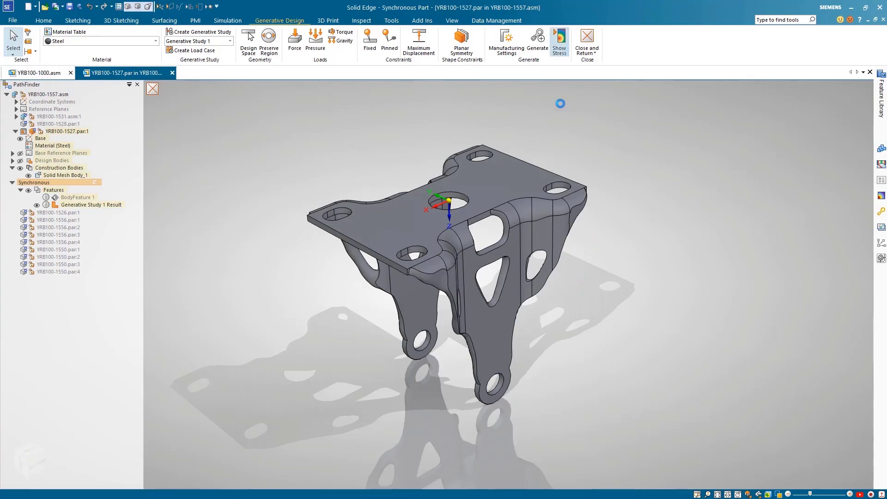
pyautogui.scroll(5, 561, 104)
pyautogui.hotkey('ctrl', 'i')
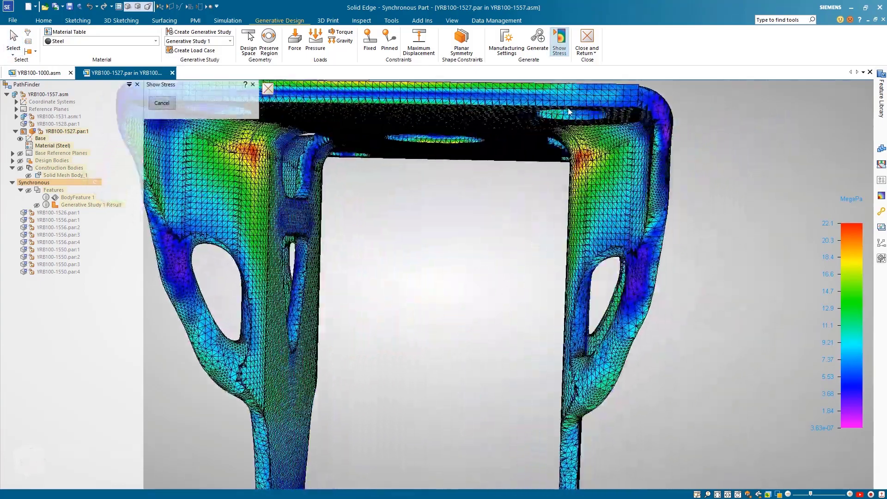
pyautogui.click(162, 103)
# - Show the facet edges of the generated mesh and create a part copy from Generative Study 1 Result
pyautogui.click(451, 21)
pyautogui.click(311, 32)
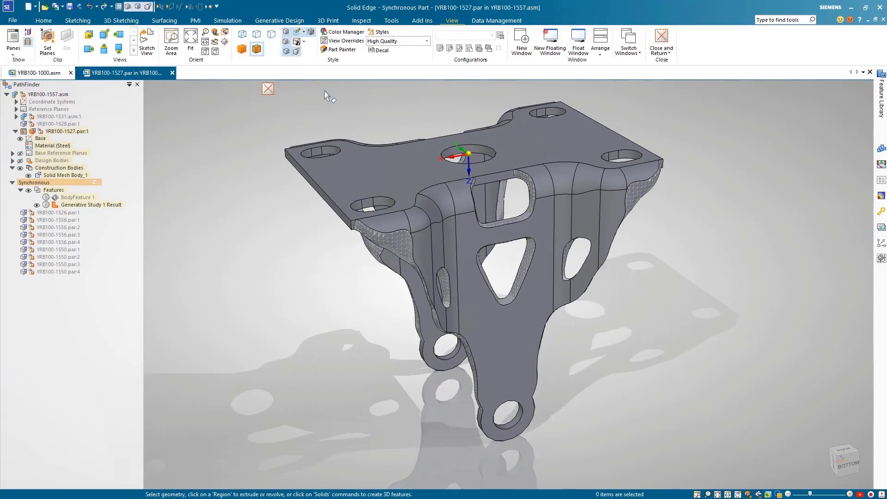
pyautogui.click(882, 214)
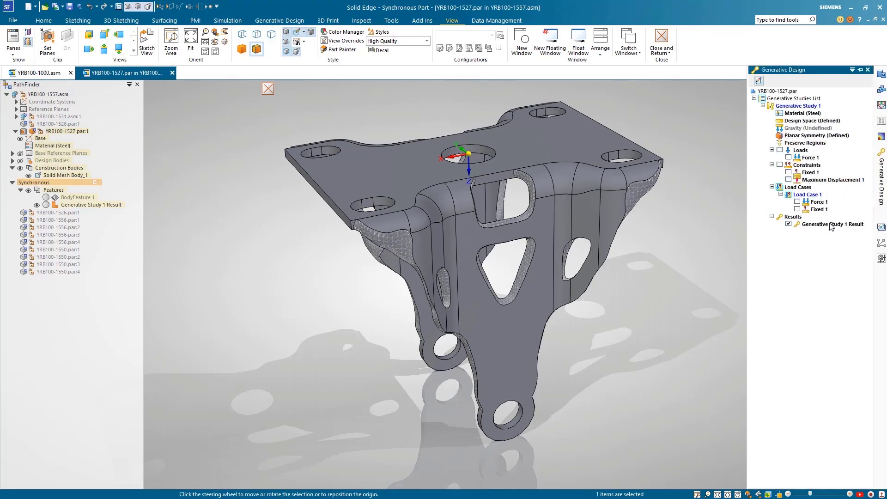
# - Turn the copied Solid Mesh Body_1 into a design body, make it the active body, and delete Design Body_1
pyautogui.click(12, 161)
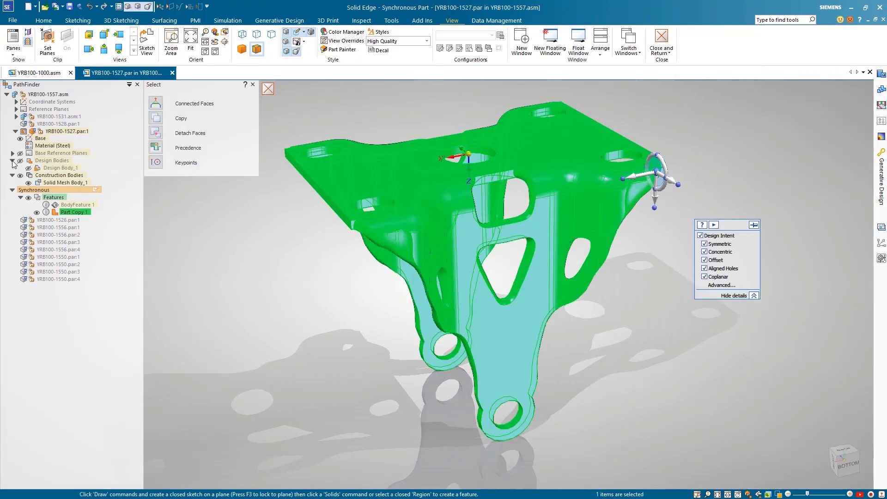
pyautogui.rightClick(52, 180)
pyautogui.click(70, 206)
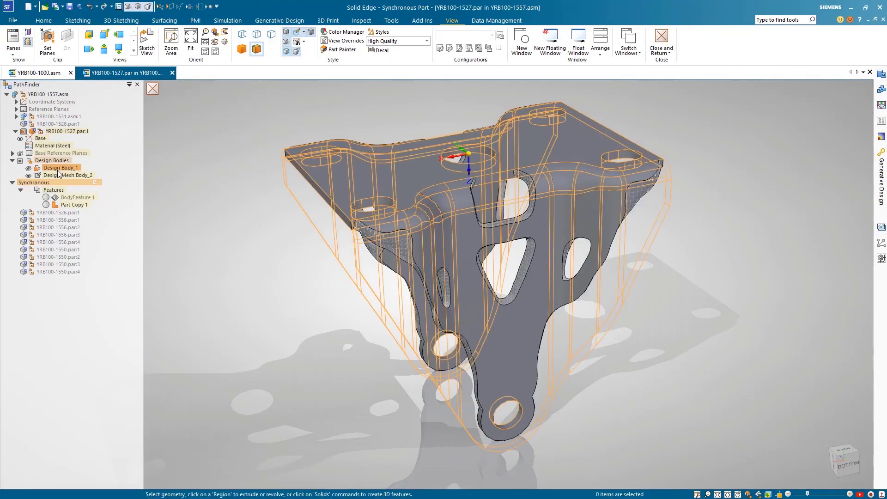
pyautogui.rightClick(58, 174)
pyautogui.click(74, 189)
pyautogui.rightClick(60, 167)
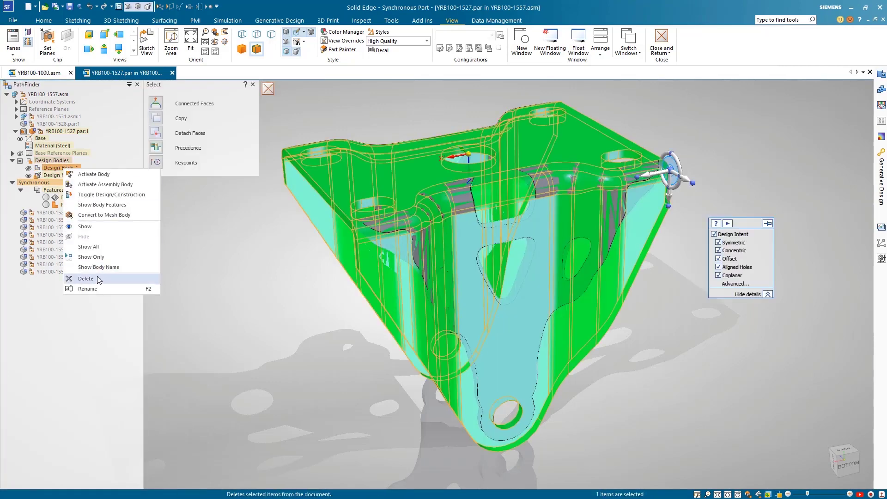
pyautogui.click(77, 280)
# - Create a new static simulation study of the mesh body and apply a downward force to its top face
pyautogui.click(227, 20)
pyautogui.click(52, 44)
pyautogui.press('Return')
pyautogui.click(246, 39)
pyautogui.click(381, 170)
pyautogui.press('Return')
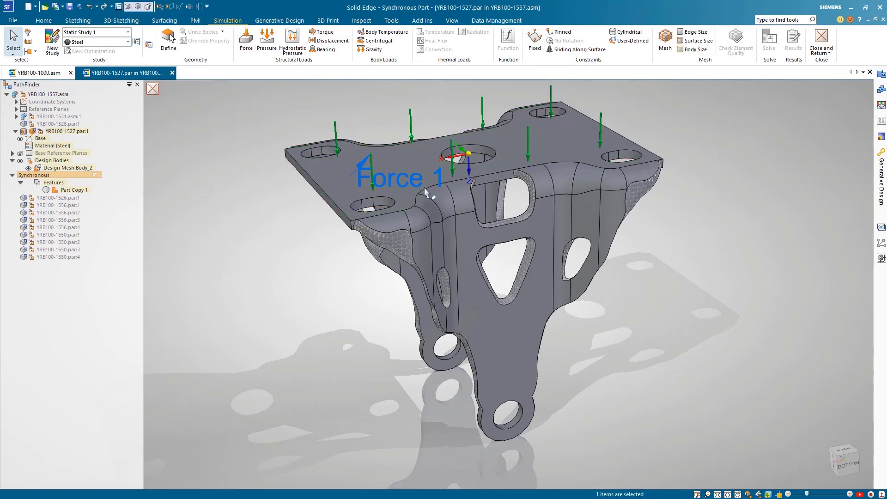
# - Add a fixed constraint to the two lower axle holes in the static study
pyautogui.click(535, 40)
pyautogui.click(517, 417)
pyautogui.click(447, 356)
pyautogui.rightClick(595, 359)
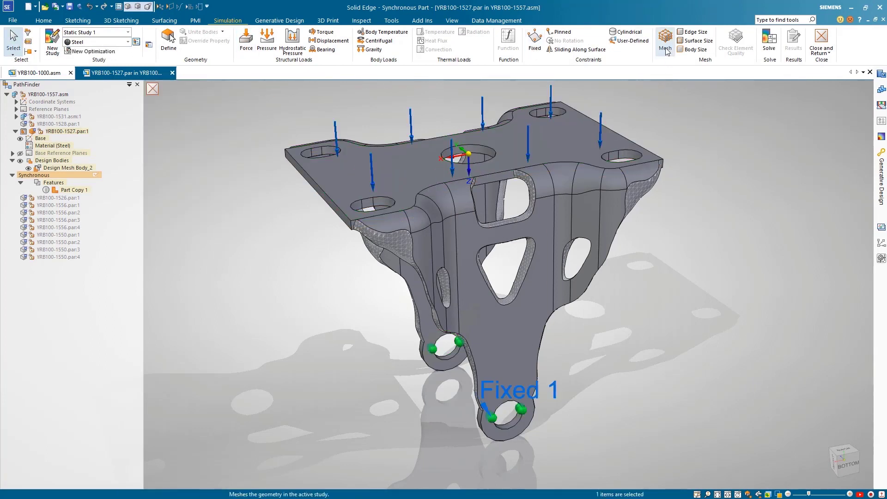
# - Mesh the bracket at the coarsest size with Body Mesh enabled and its default mesh options, and solve the study
pyautogui.click(666, 44)
pyautogui.moveTo(410, 218); pyautogui.dragTo(383, 218)
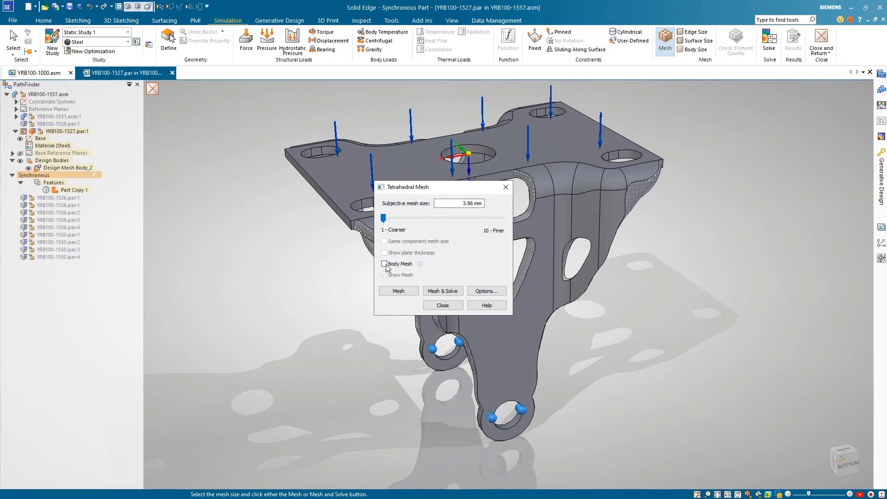
pyautogui.click(487, 290)
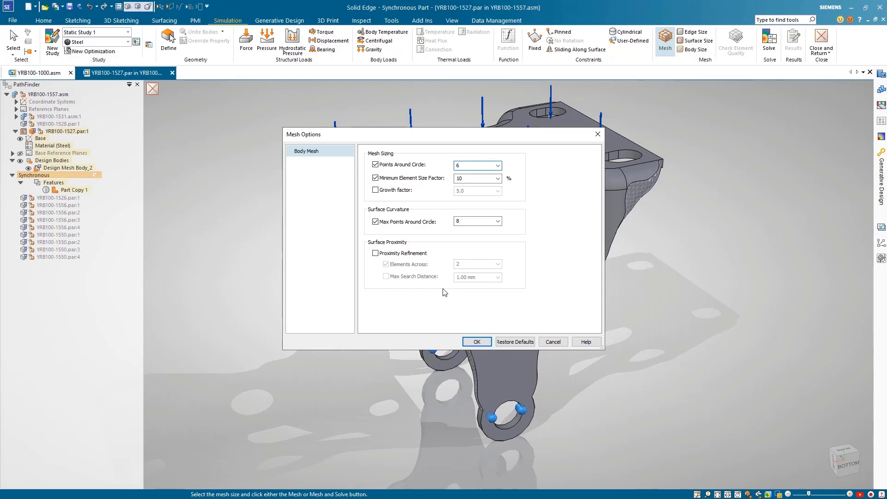
pyautogui.click(469, 342)
pyautogui.click(451, 292)
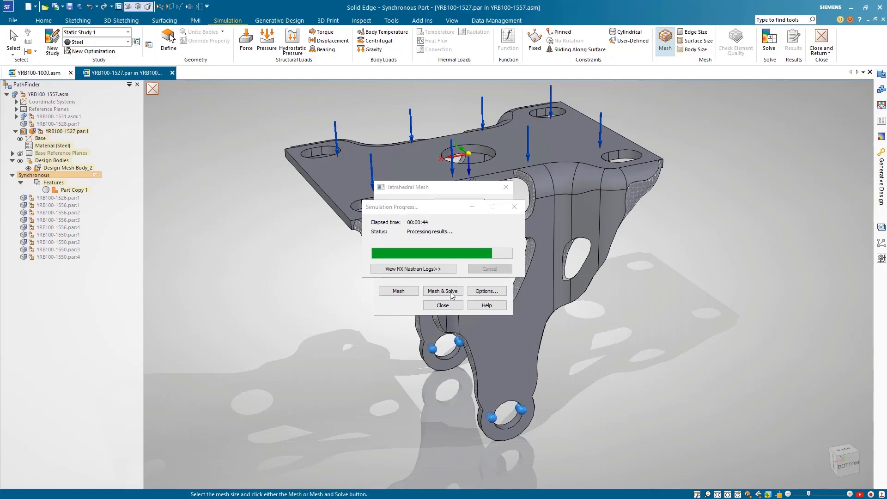
# - Rotate and animate the deformed Von Mises stress result of the bracket, and close the simulation results
pyautogui.moveTo(493, 269); pyautogui.dragTo(665, 277, button='middle')
pyautogui.click(298, 46)
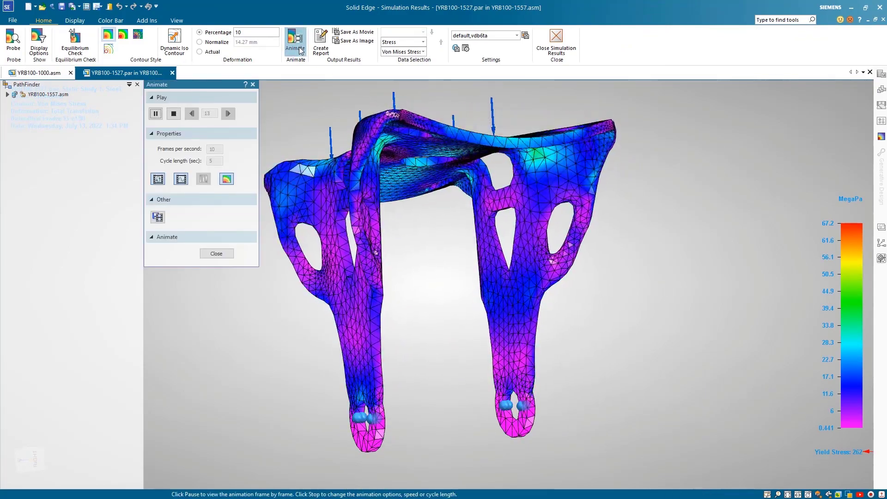
pyautogui.click(547, 49)
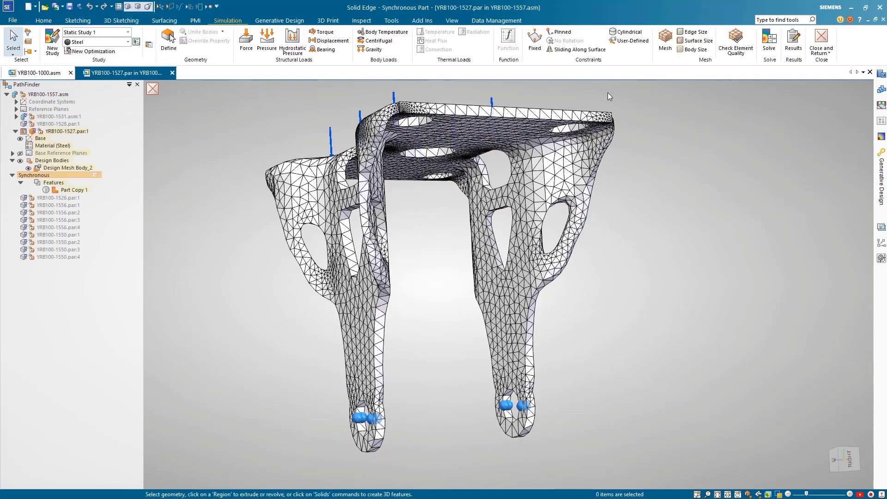
# - Check the mesh's element quality with an aspect ratio warning limit of 15 and review the flagged elements and result summary
pyautogui.click(736, 39)
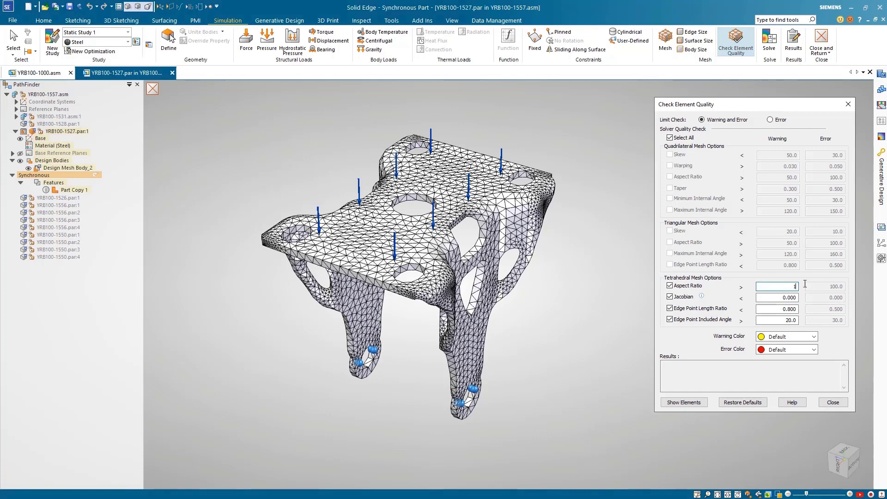
pyautogui.press('Tab')
pyautogui.click(700, 404)
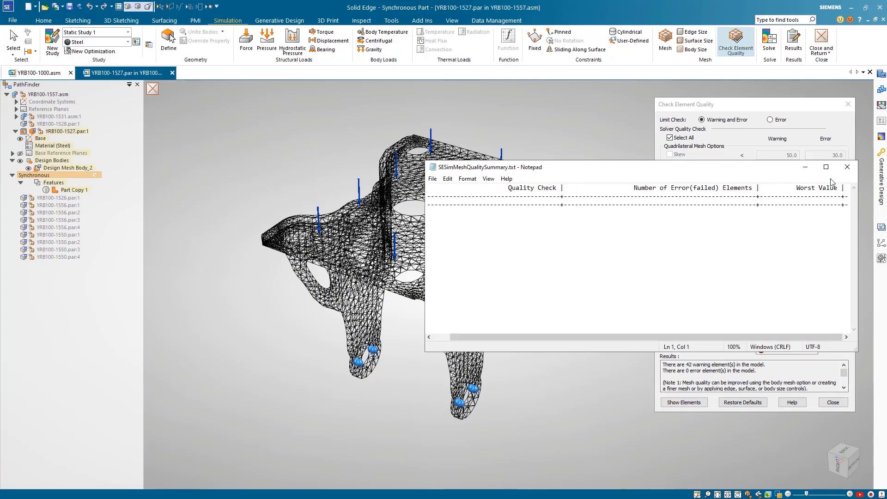
pyautogui.click(849, 167)
pyautogui.moveTo(685, 365); pyautogui.dragTo(711, 365)
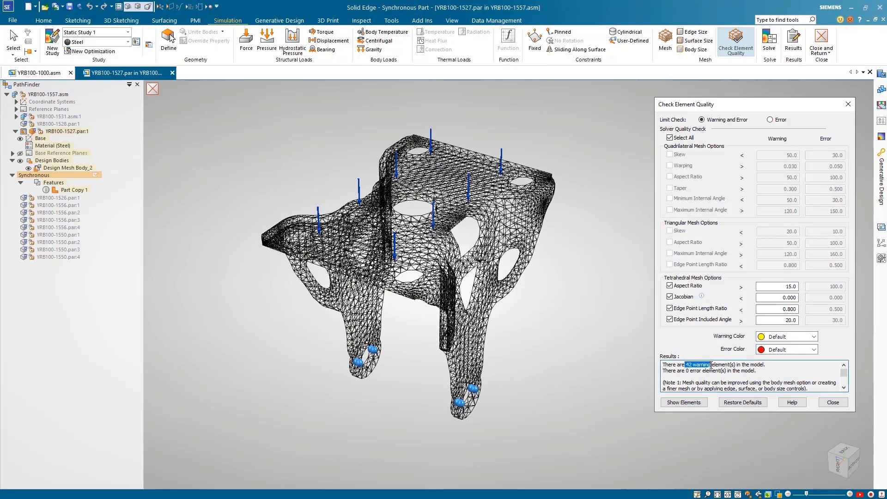
pyautogui.click(603, 329)
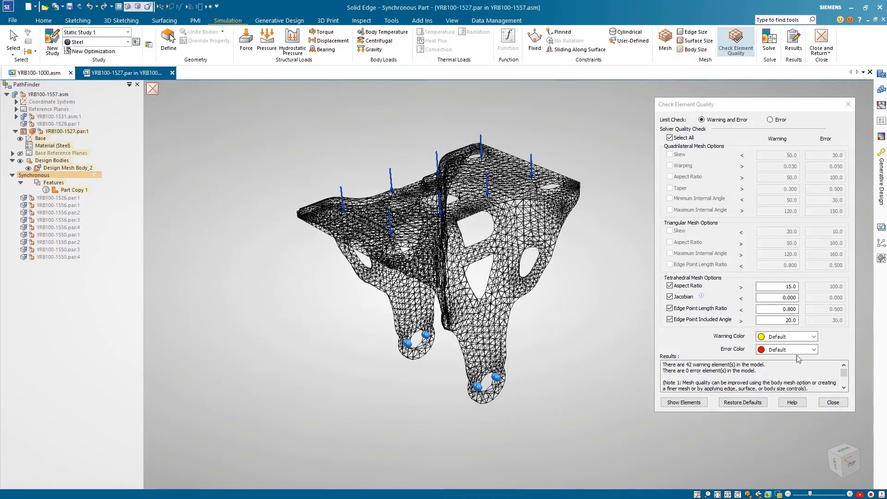
pyautogui.click(831, 403)
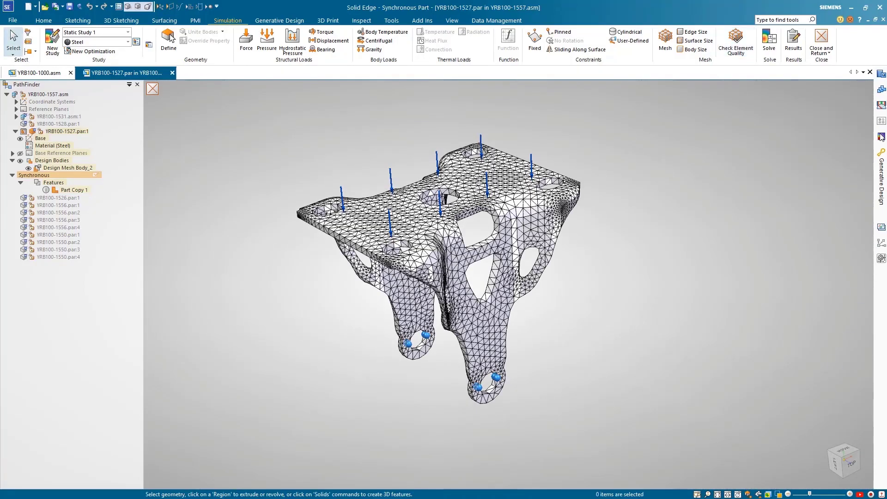
# - Duplicate Static Study 1 of the bracket to create a second static study
pyautogui.click(881, 137)
pyautogui.rightClick(810, 110)
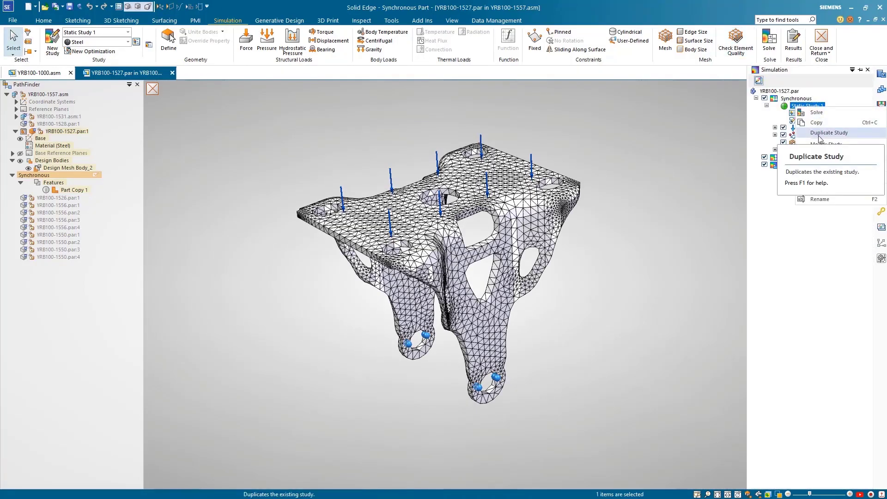
pyautogui.click(819, 138)
pyautogui.click(451, 273)
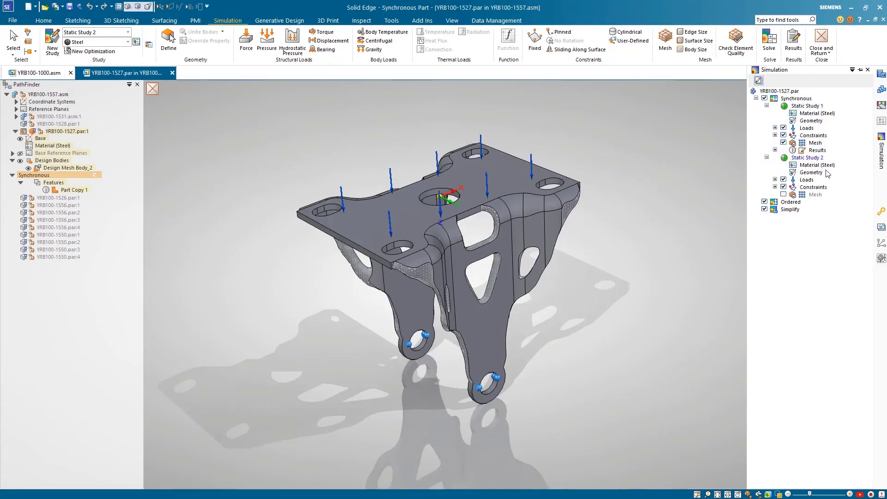
# - Edit Force 1 in Static Study 2 and change the force value on the bracket's upper plate face
pyautogui.click(775, 180)
pyautogui.click(829, 187)
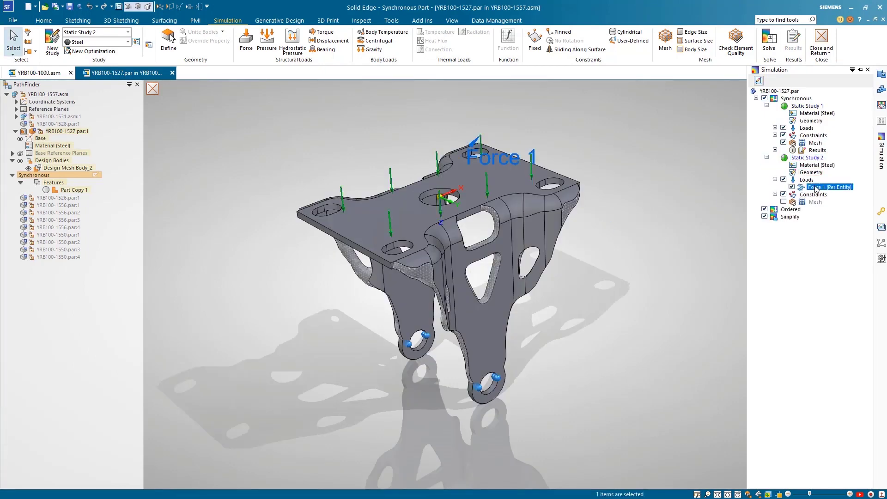
pyautogui.click(503, 169)
pyautogui.click(486, 177)
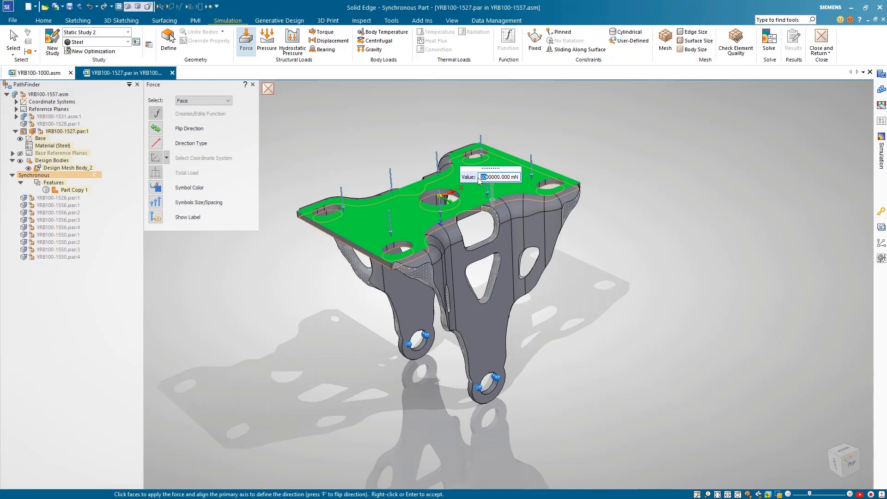
pyautogui.press('Return')
# - Solve Static Study 2, then animate its deformed Von Mises stress result and close the simulation results
pyautogui.click(767, 47)
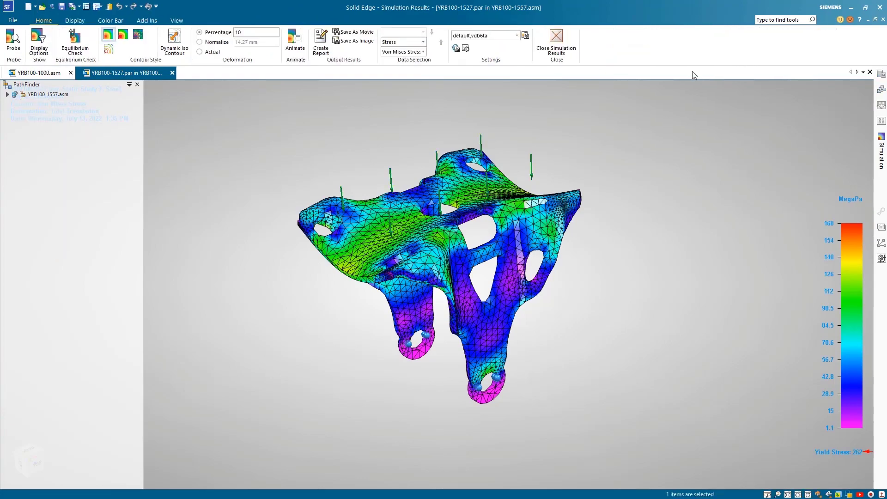
pyautogui.click(295, 41)
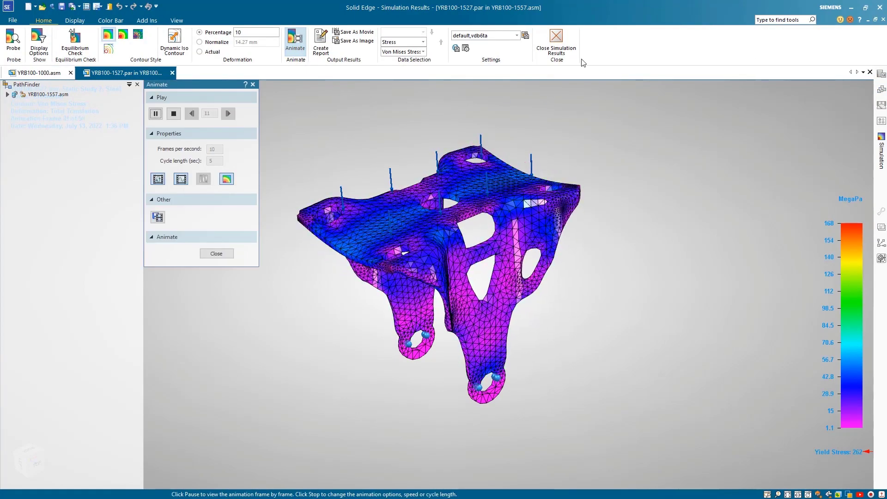
pyautogui.click(558, 39)
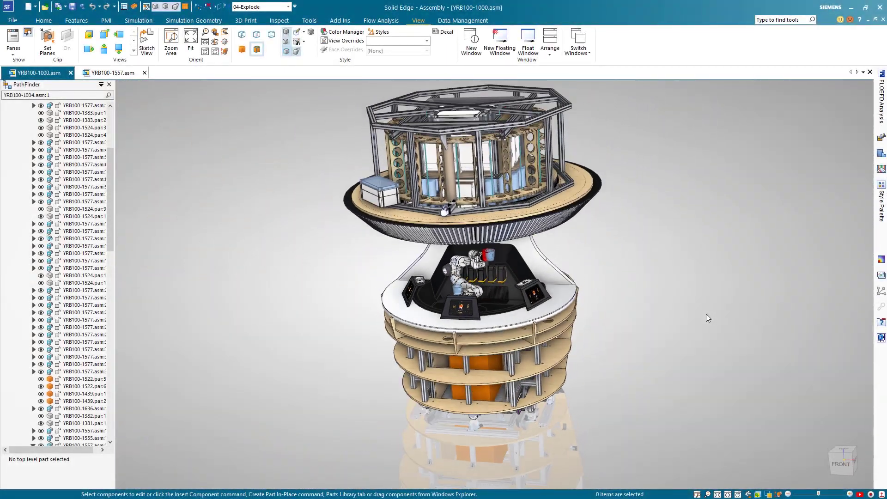
# - Switch the YRB100-1000 top-level assembly's display configuration from 04-Explode to default,Solid Edge
pyautogui.click(288, 7)
pyautogui.click(282, 50)
pyautogui.click(294, 81)
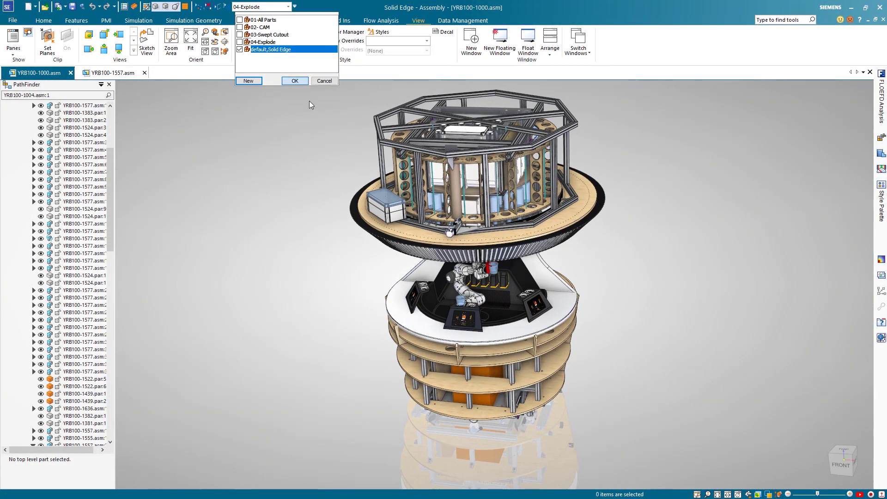